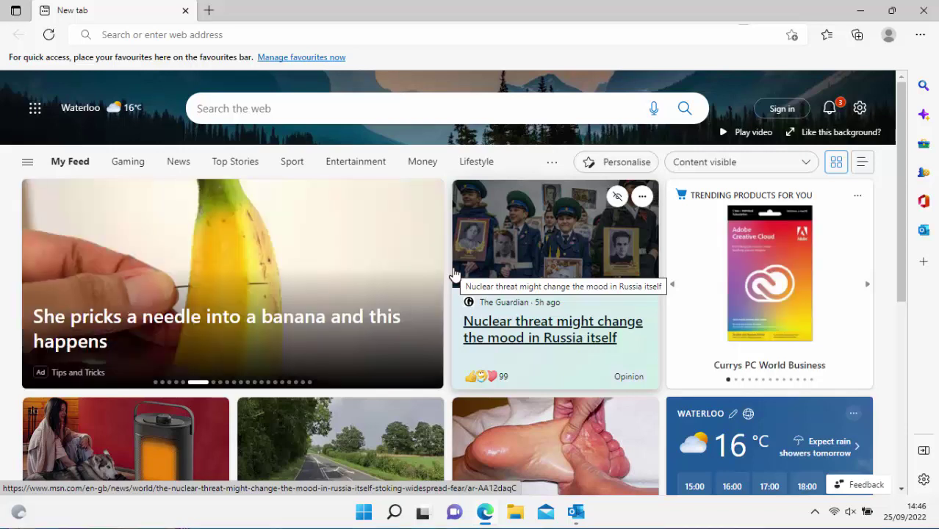
Zoom the new tab page in to 200%.
key(ctrl+plus)
key(ctrl+plus)
key(ctrl+plus)
key(ctrl+plus)
key(ctrl+plus)
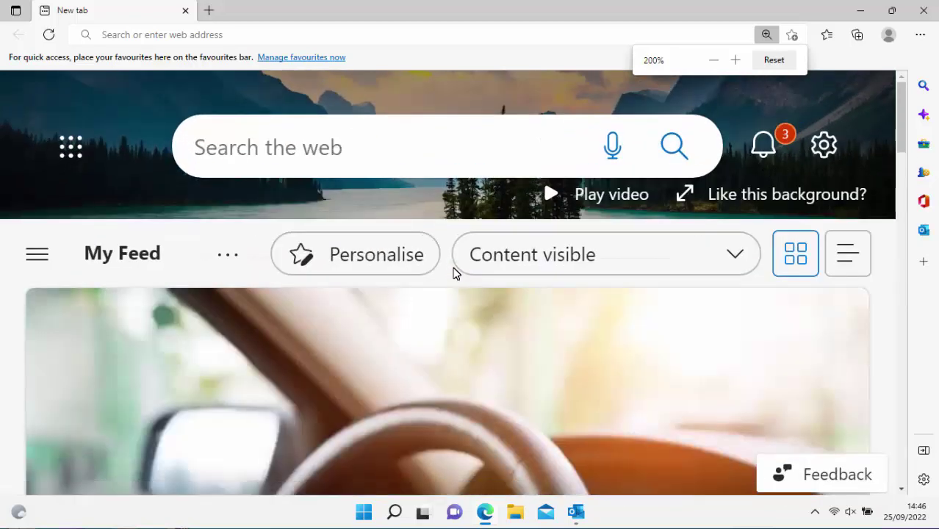
Zoom the new tab page back out to its normal size.
key(ctrl+minus)
key(ctrl+minus)
key(ctrl+minus)
key(ctrl+minus)
key(ctrl+minus)
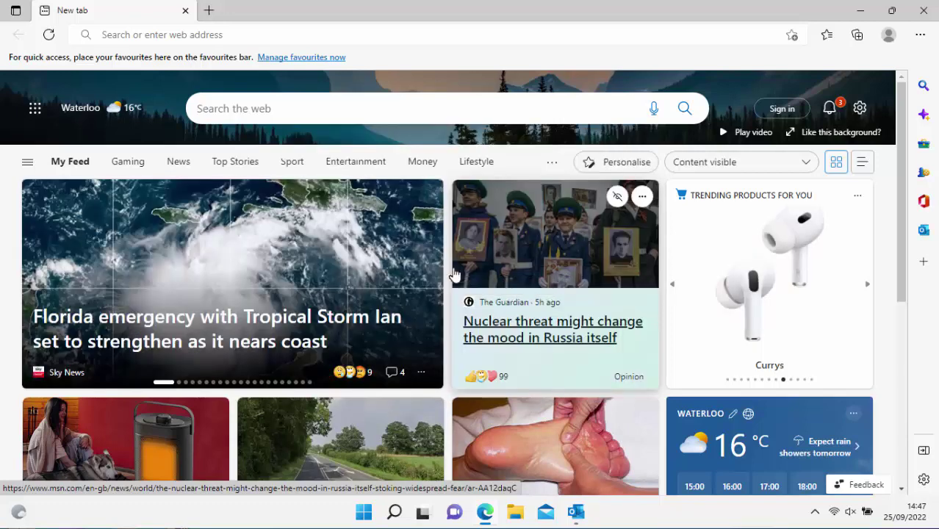
Enlarge the new tab page one zoom level at a time for three levels and step it back down to normal size.
key(ctrl+plus)
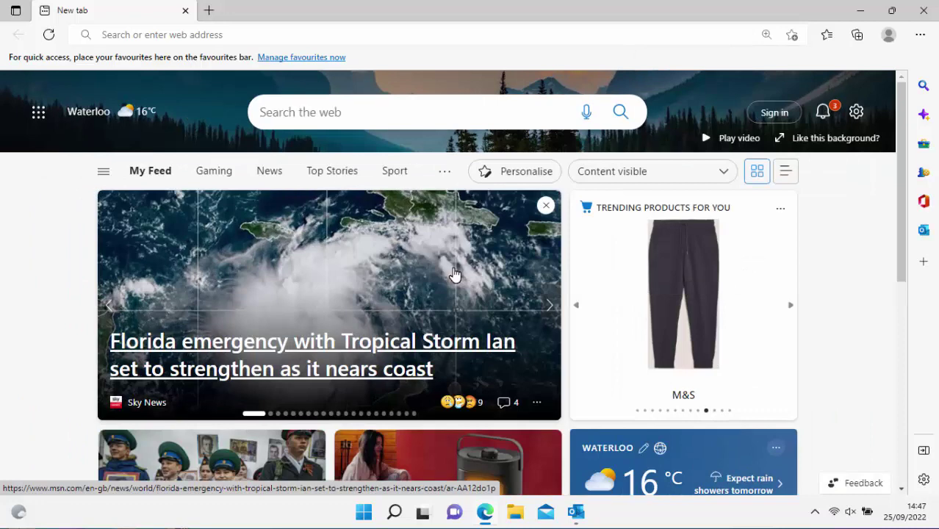
key(ctrl+plus)
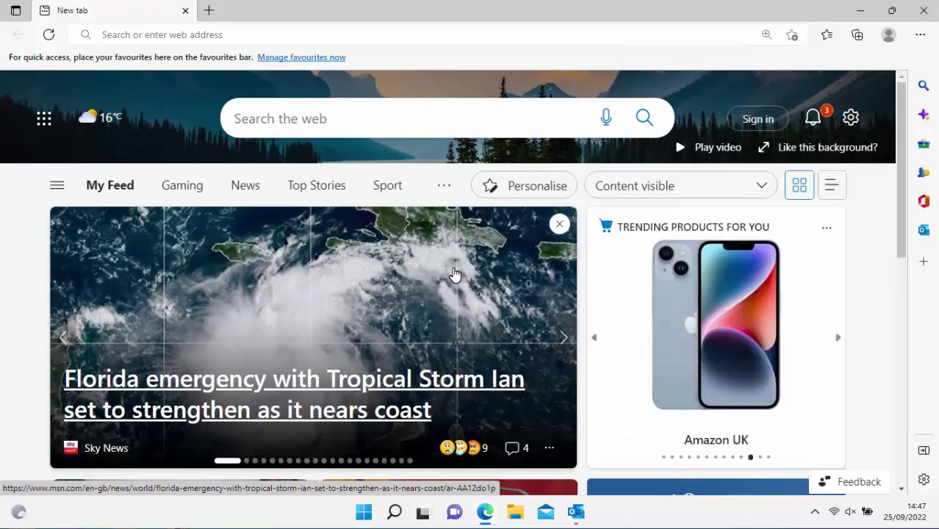
key(ctrl+plus)
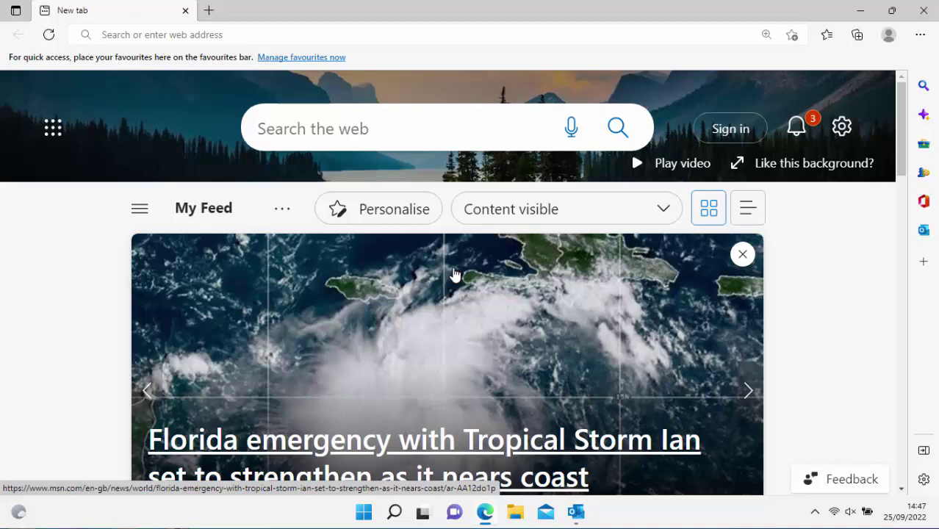
key(ctrl+minus)
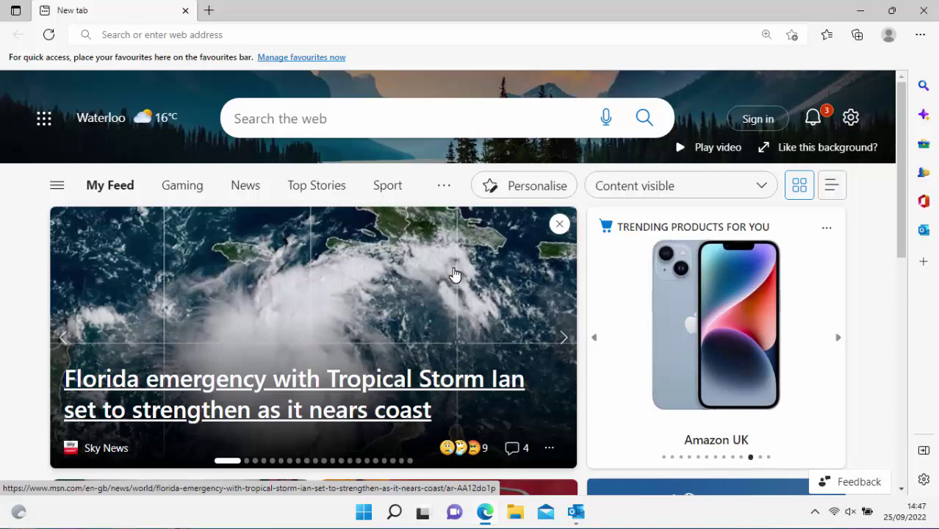
key(ctrl+minus)
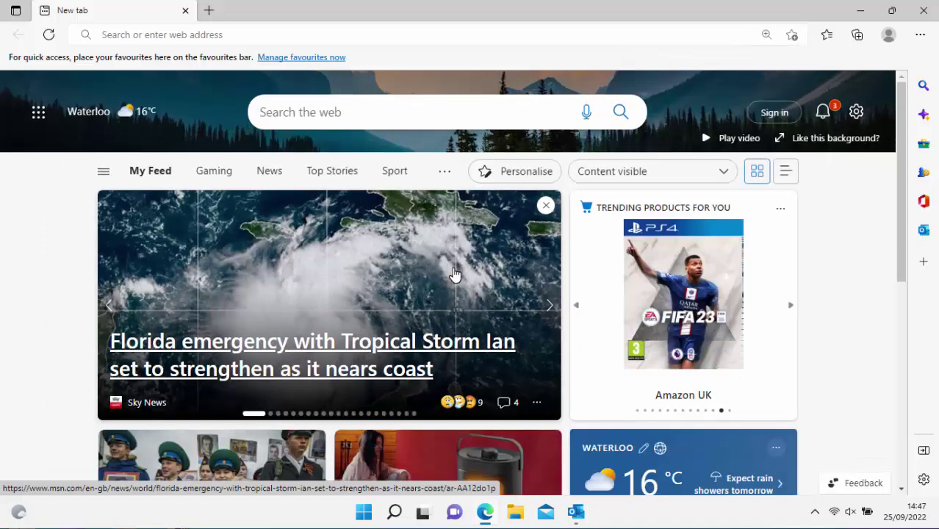
key(ctrl+minus)
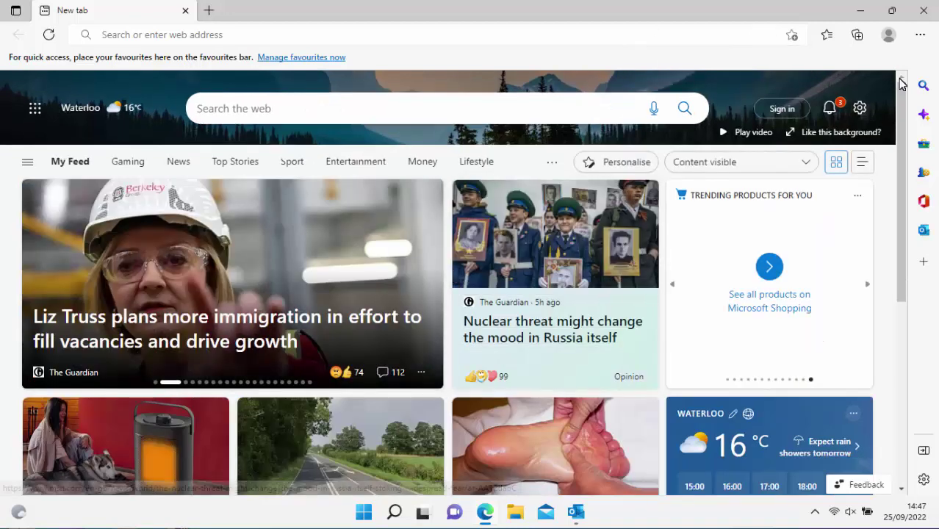
Close the browser and open "Guide to Setting Up OneDrive on your PC edit" in Adobe Acrobat, dismissing the welcome tour.
click(933, 12)
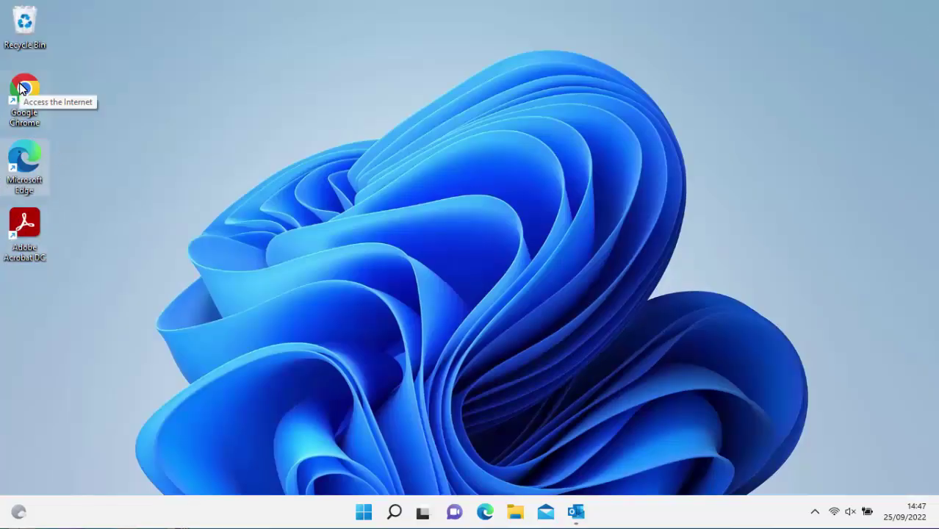
double_click(16, 224)
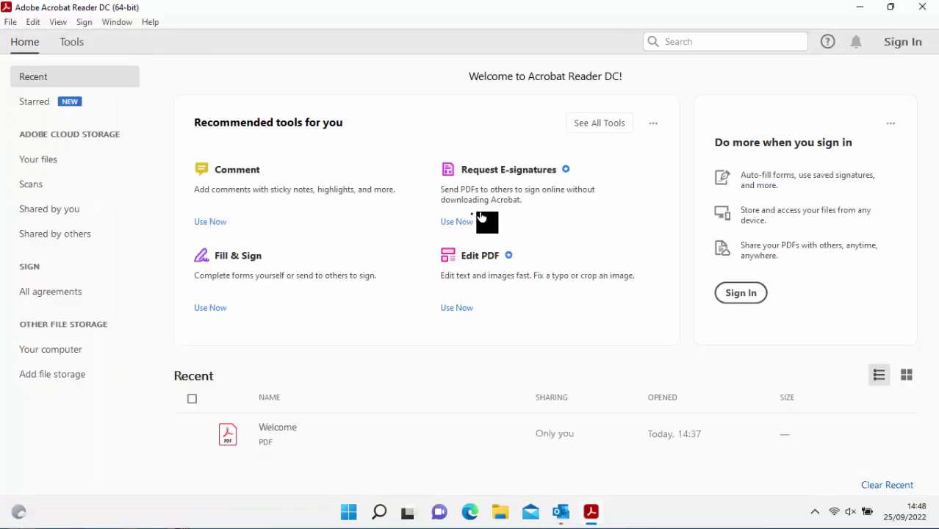
click(10, 21)
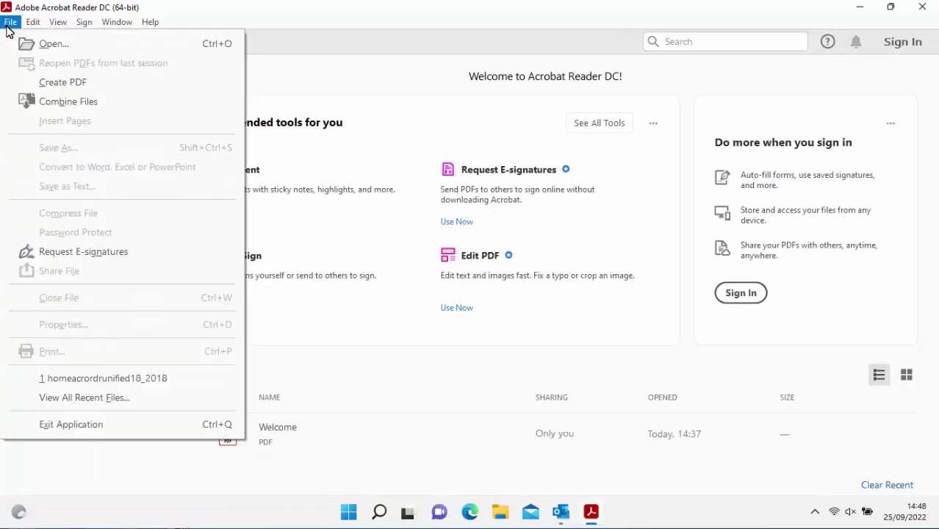
click(37, 48)
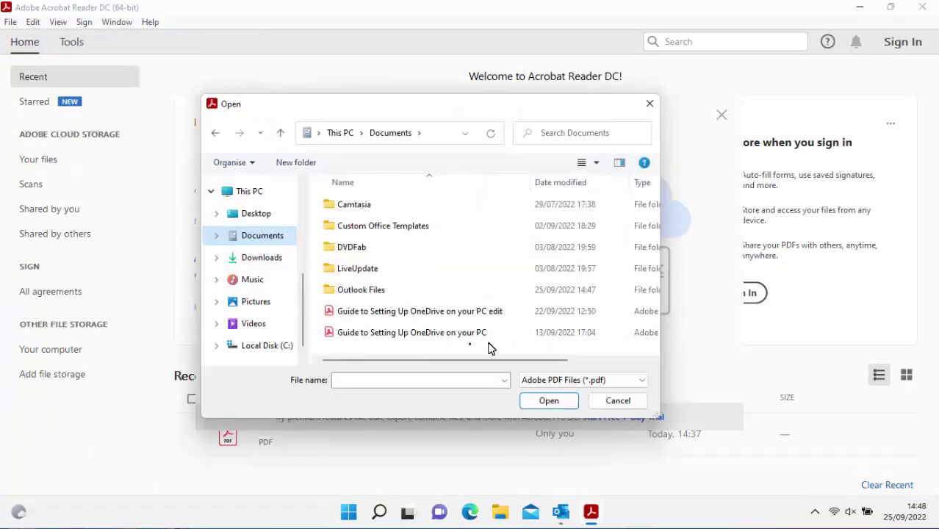
double_click(409, 316)
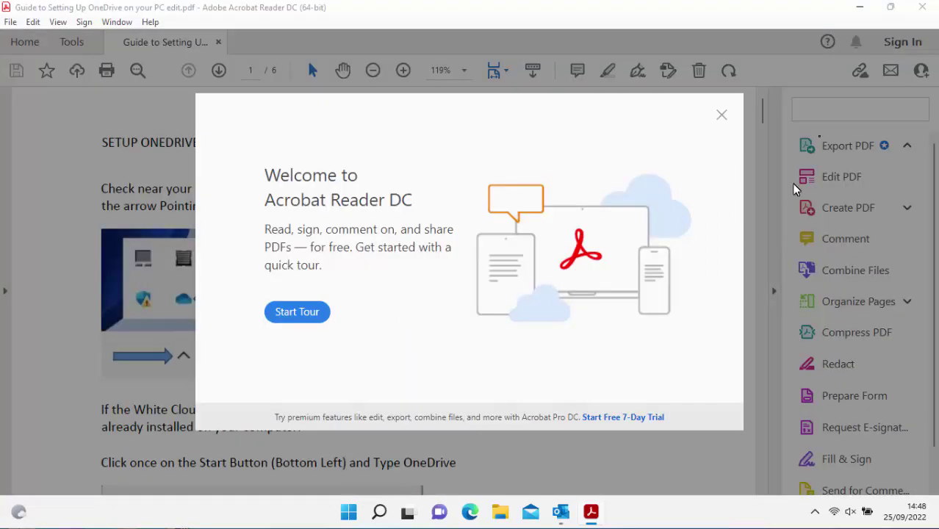
click(721, 116)
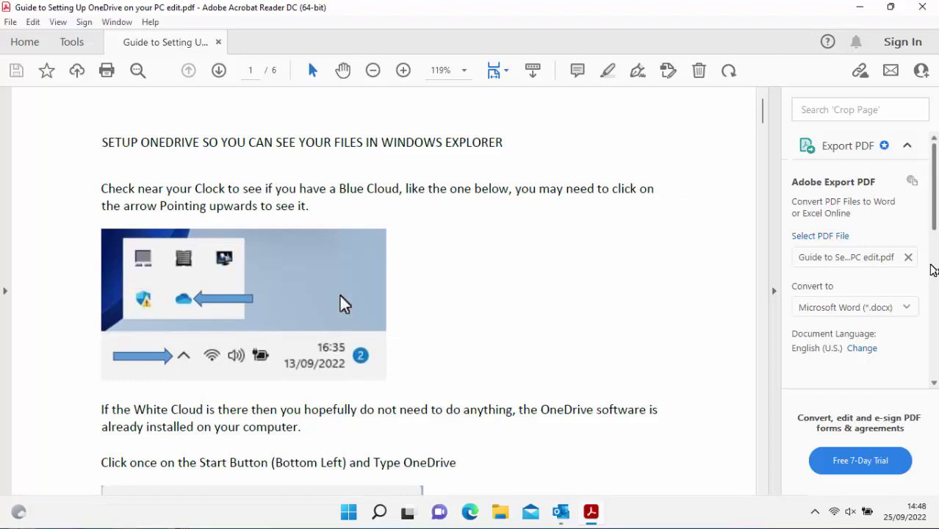
Zoom the PDF guide in to 300%.
key(ctrl+equal)
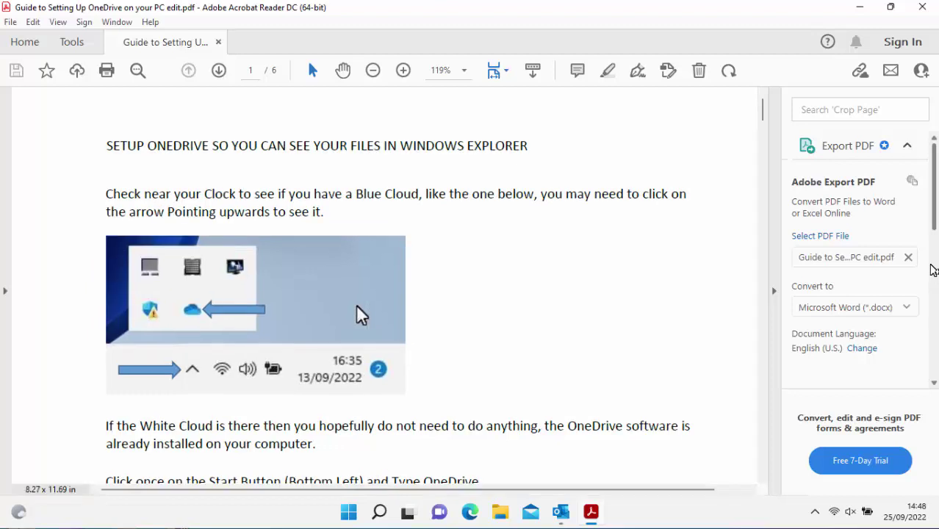
key(ctrl+equal)
key(ctrl+equal)
key(ctrl+equal)
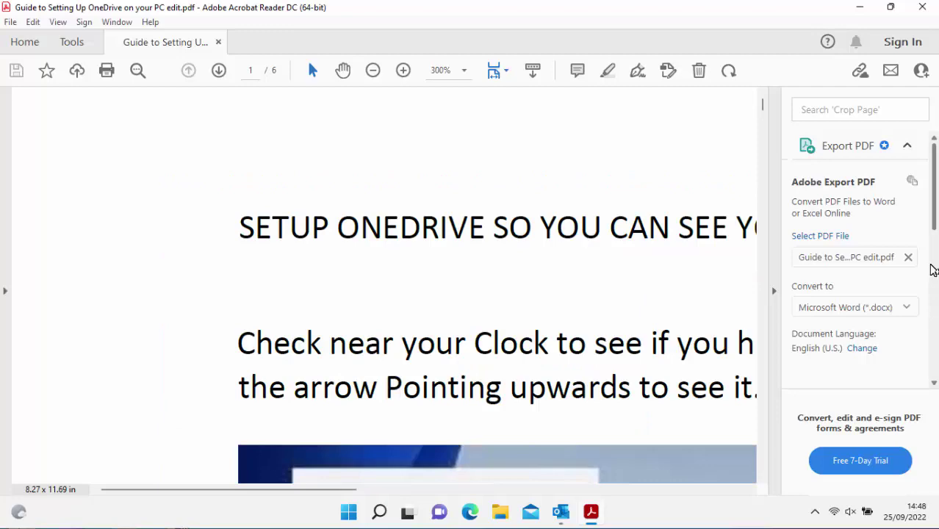
Zoom the PDF guide back out by three levels.
key(ctrl+minus)
key(ctrl+minus)
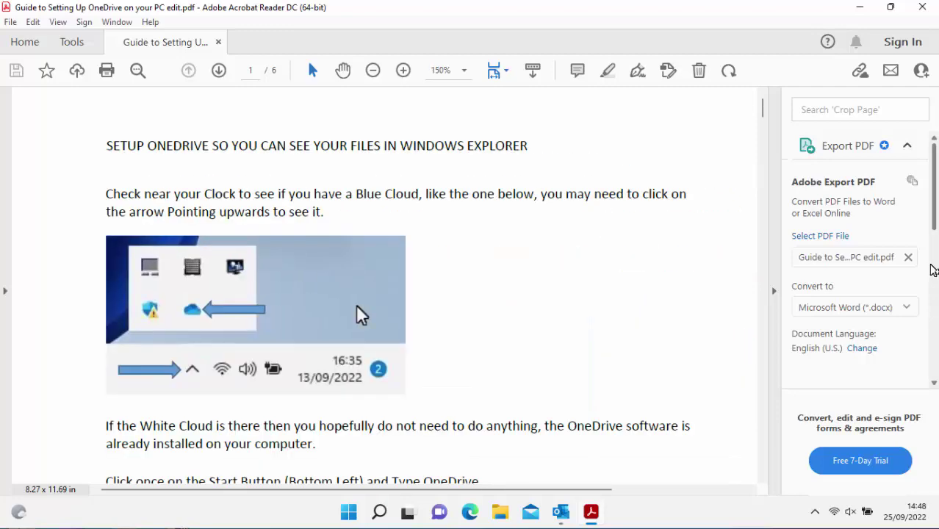
key(ctrl+minus)
Switch to the draft email "Test" in Outlook and enlarge its message text zoom to 240%.
mouse_move(563, 516)
click(559, 456)
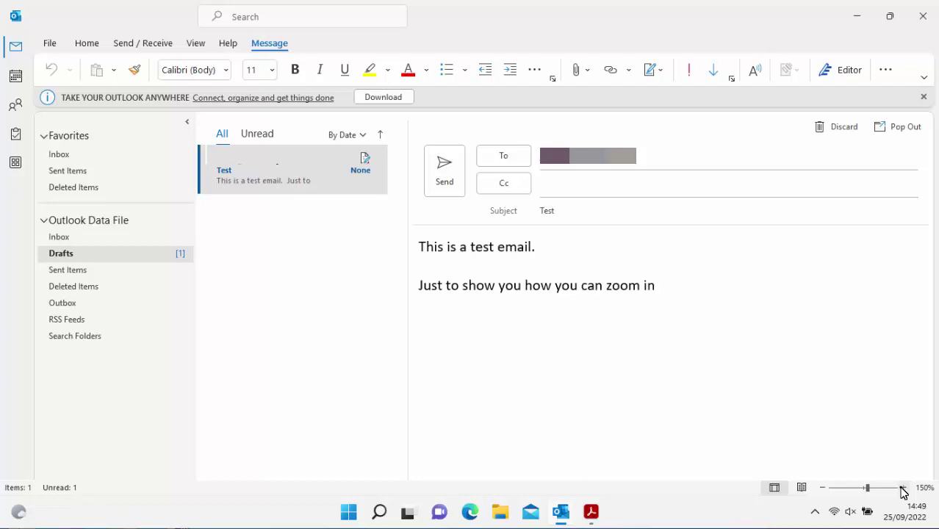
click(902, 490)
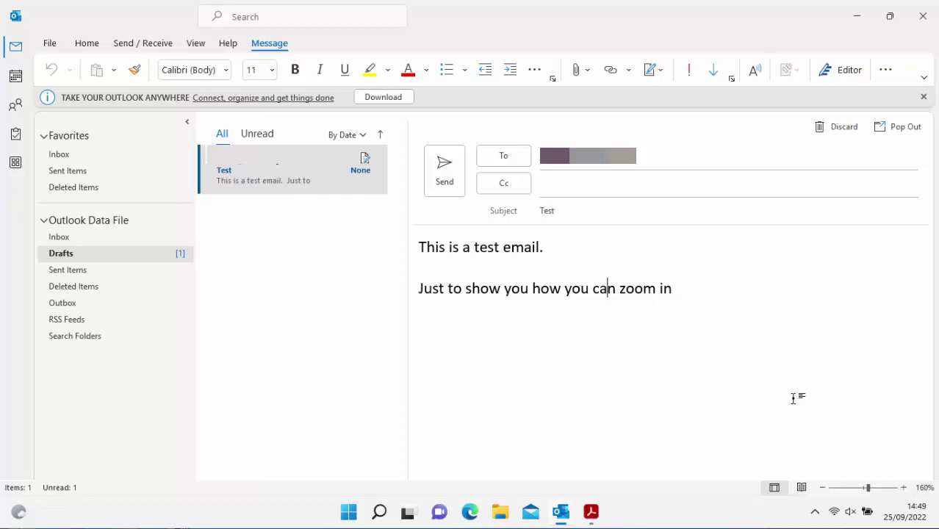
ctrl+scroll(793, 398, up, 3)
ctrl+scroll(794, 398, up, 5)
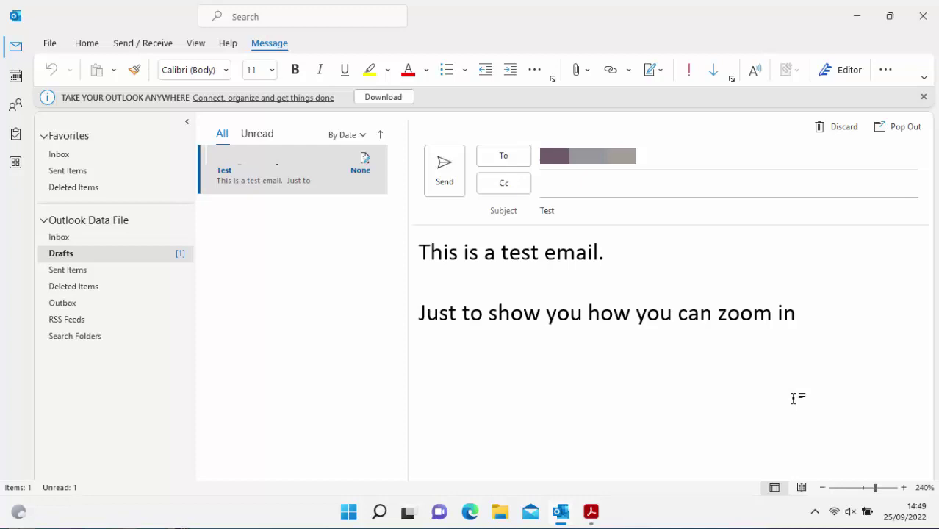
Reduce the draft message's text zoom to 110% and enlarge it again to 180%.
ctrl+scroll(794, 399, down, 9)
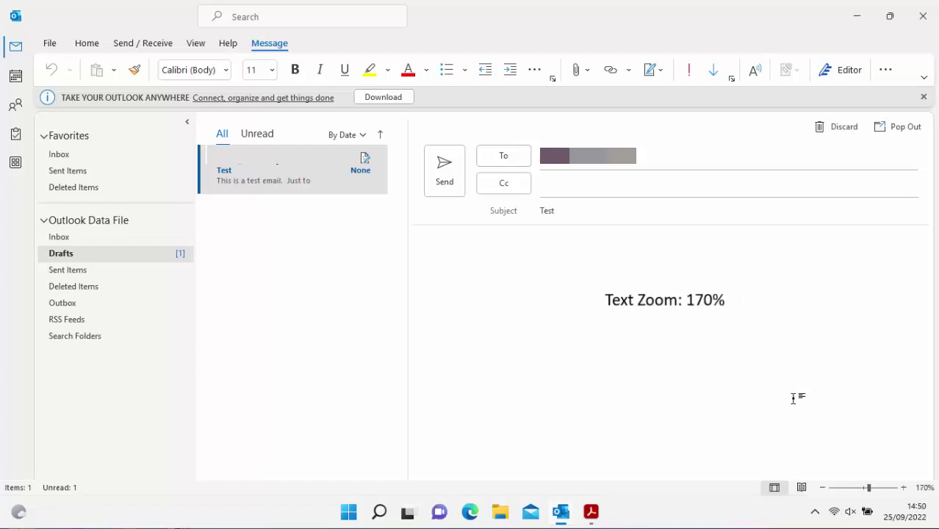
ctrl+scroll(794, 398, down, 1)
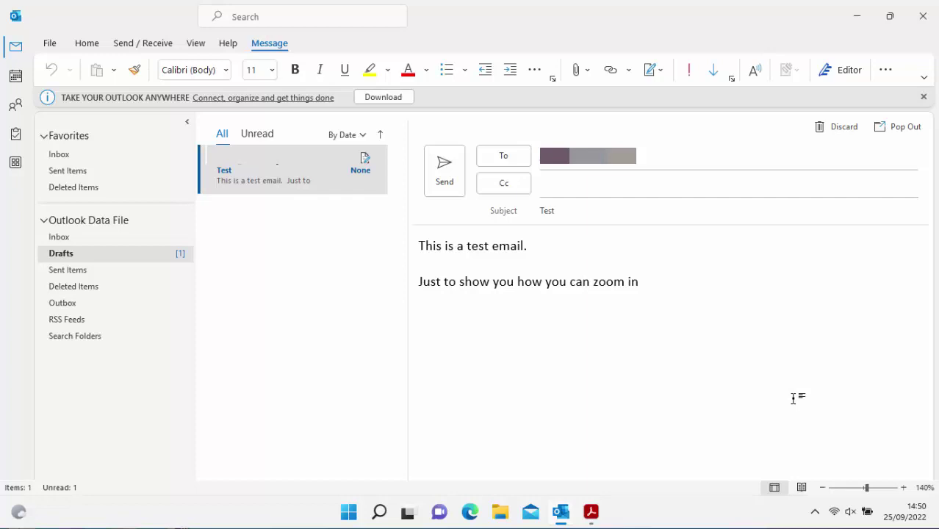
scroll(793, 398, down, 3)
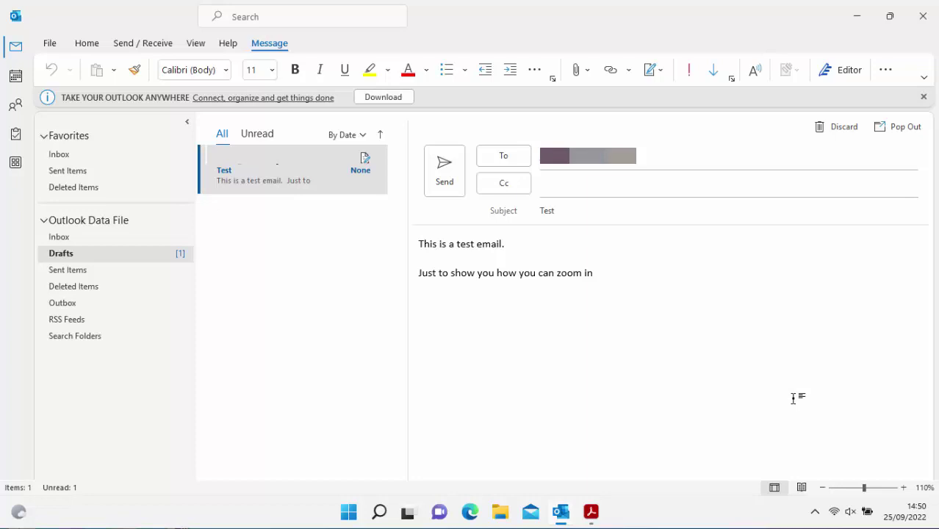
scroll(793, 398, up, 9)
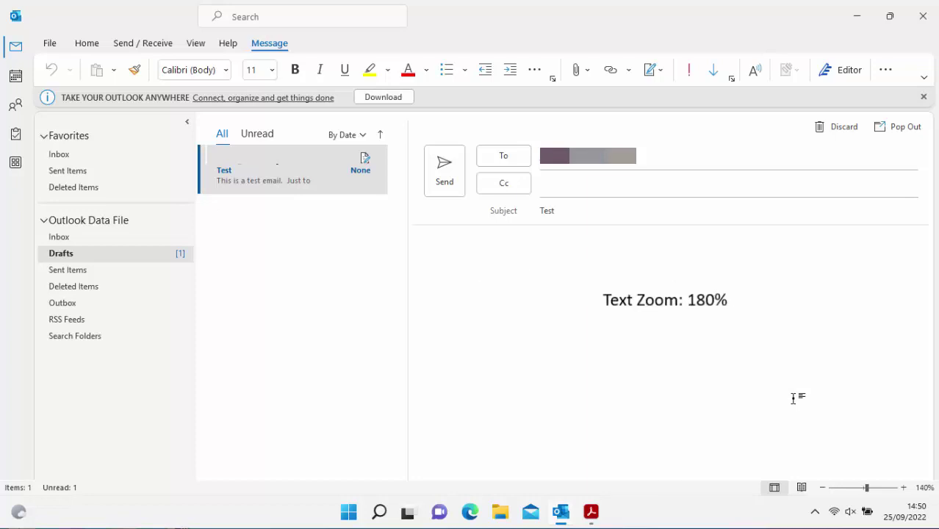